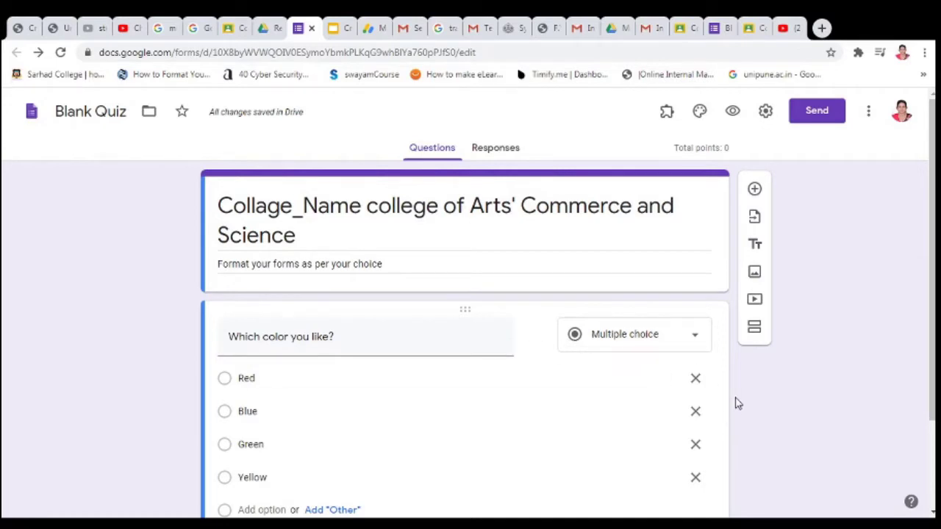
Step: Open the header image chooser and look over the Stock photos and Upload sources
{"action": "left_click", "coordinate": [700, 112]}
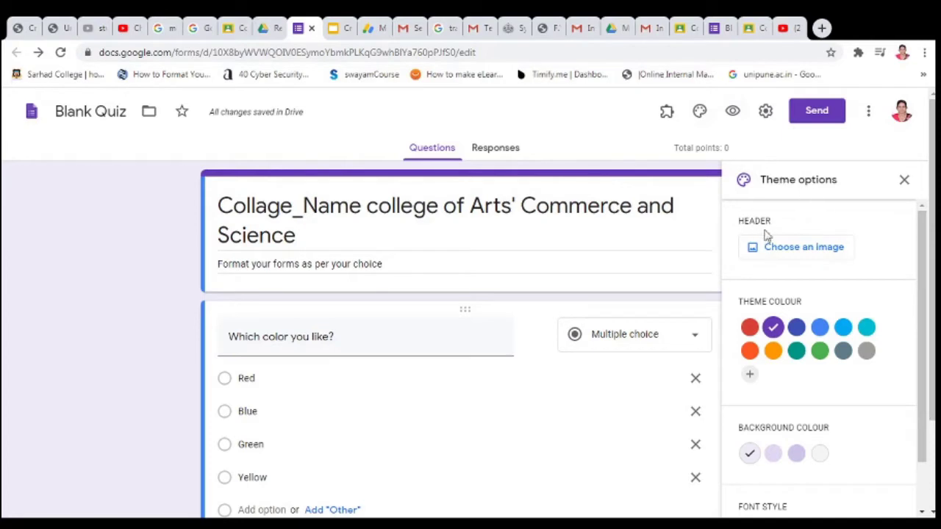
{"action": "left_click", "coordinate": [805, 251]}
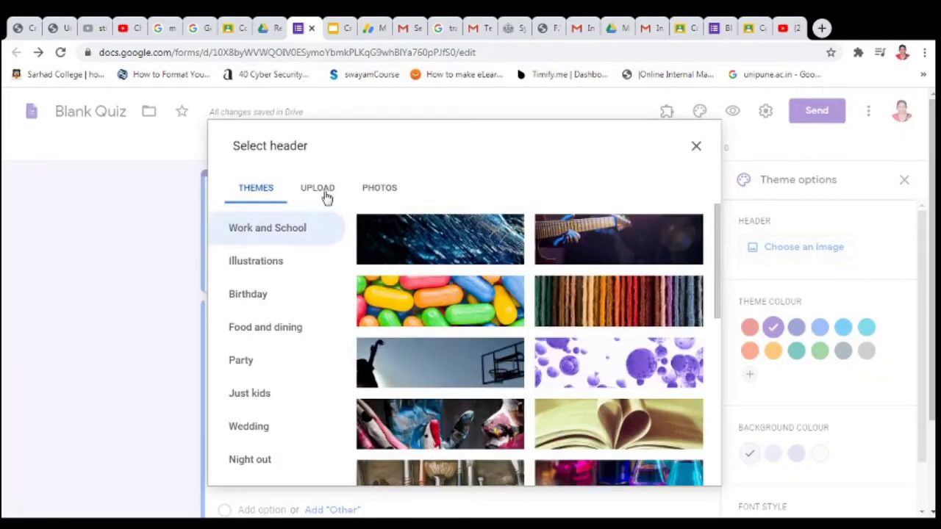
{"action": "left_click", "coordinate": [385, 191]}
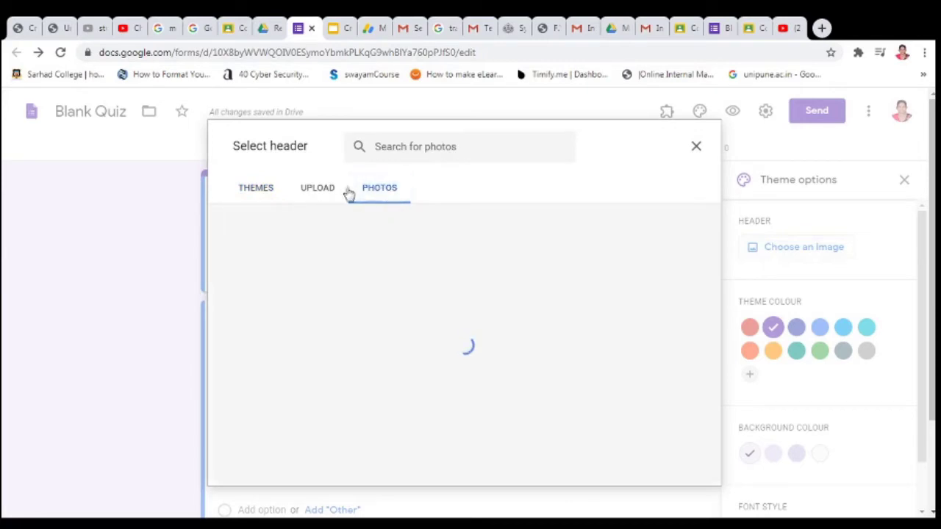
{"action": "left_click", "coordinate": [330, 195]}
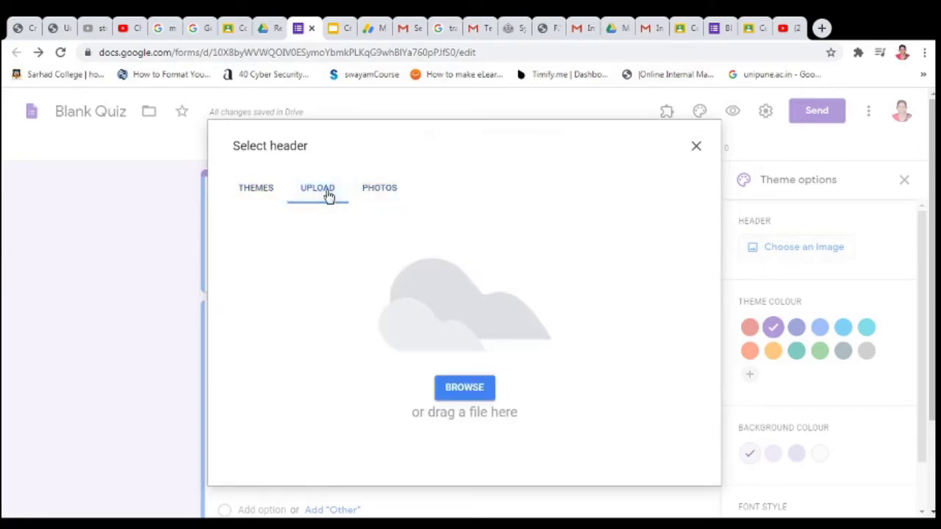
{"action": "left_click", "coordinate": [257, 191]}
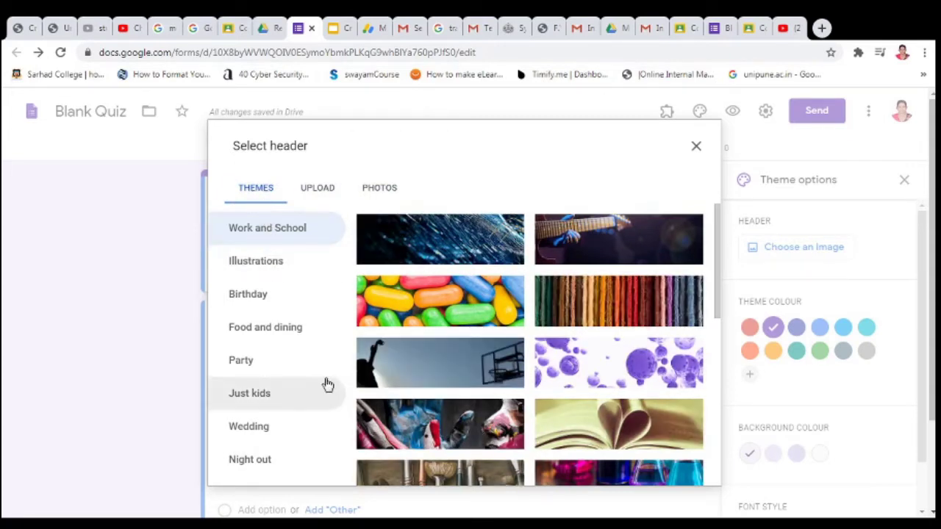
Step: Insert the bookshelf illustration from the Work and School header themes
{"action": "left_click", "coordinate": [269, 334]}
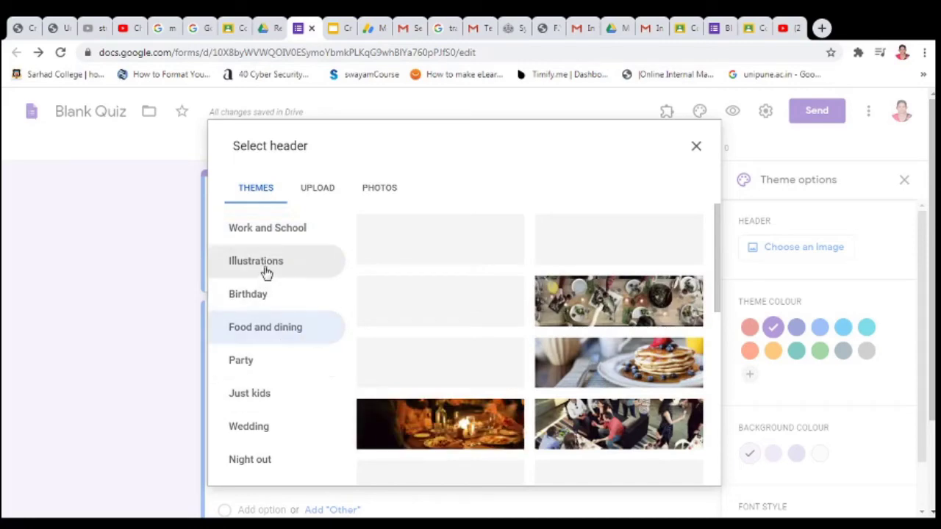
{"action": "left_click", "coordinate": [290, 232]}
{"action": "scroll", "coordinate": [545, 379], "scroll_direction": "down", "scroll_amount": 10}
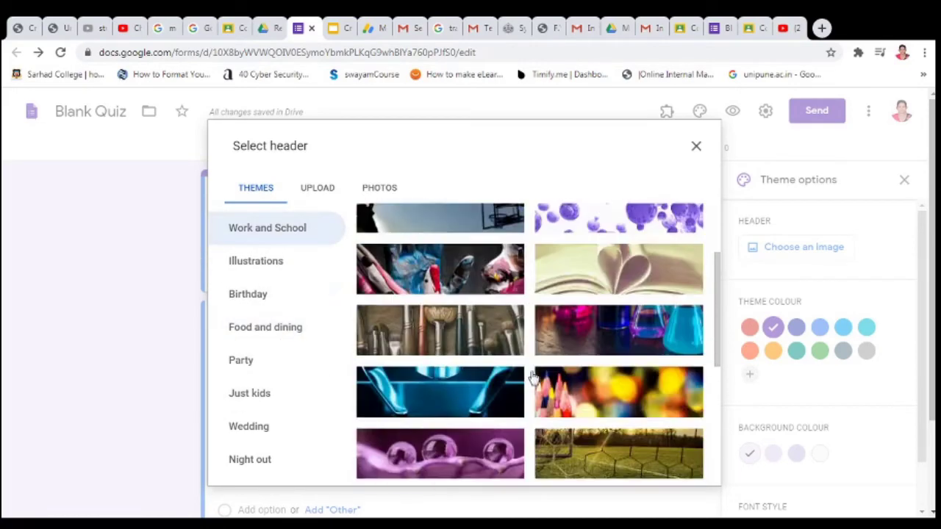
{"action": "scroll", "coordinate": [546, 379], "scroll_direction": "down", "scroll_amount": 4}
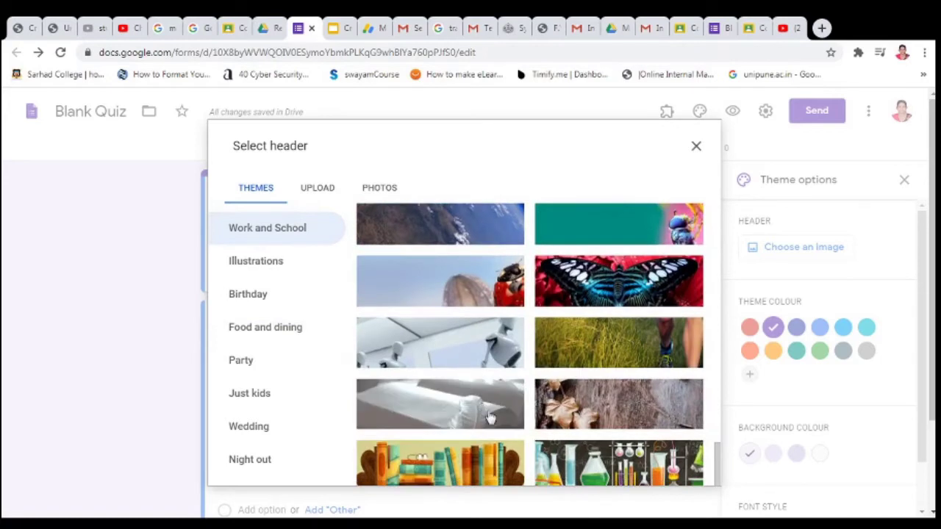
{"action": "scroll", "coordinate": [588, 441], "scroll_direction": "down", "scroll_amount": 1}
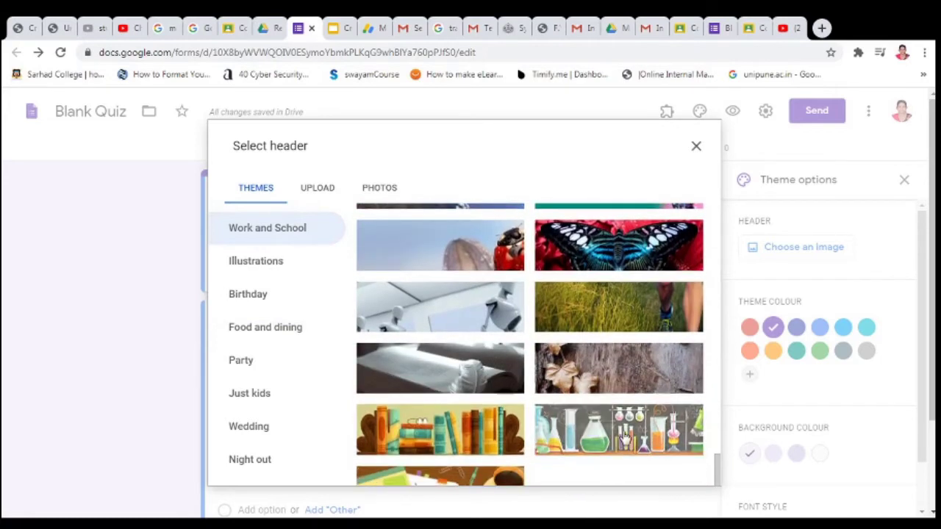
{"action": "left_click", "coordinate": [449, 445]}
{"action": "left_click", "coordinate": [684, 469]}
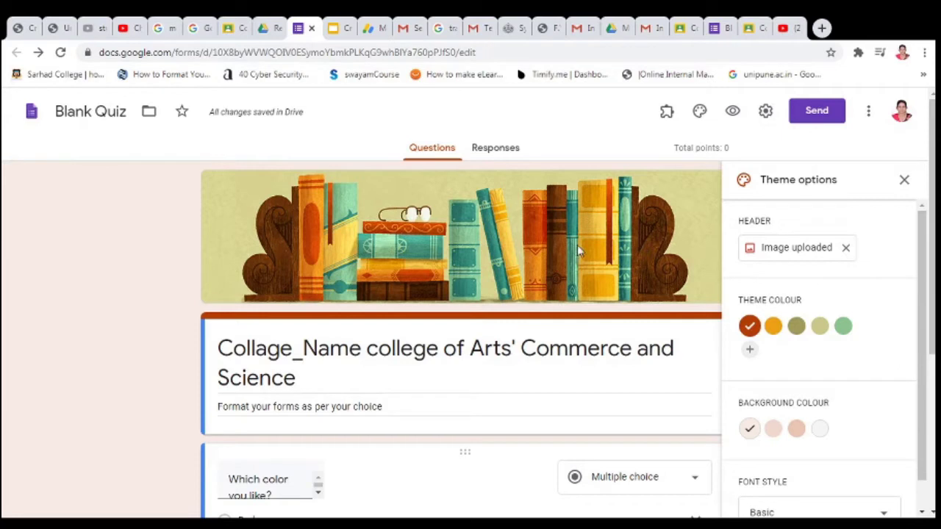
{"action": "left_click", "coordinate": [793, 249]}
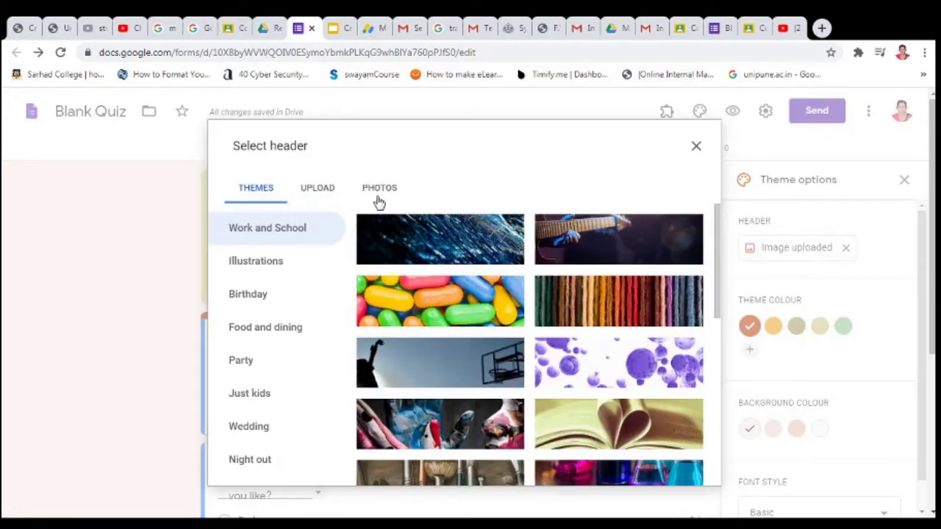
Step: Upload the Advantages sign photo as the header, cropped to the top of the picture
{"action": "left_click", "coordinate": [322, 190]}
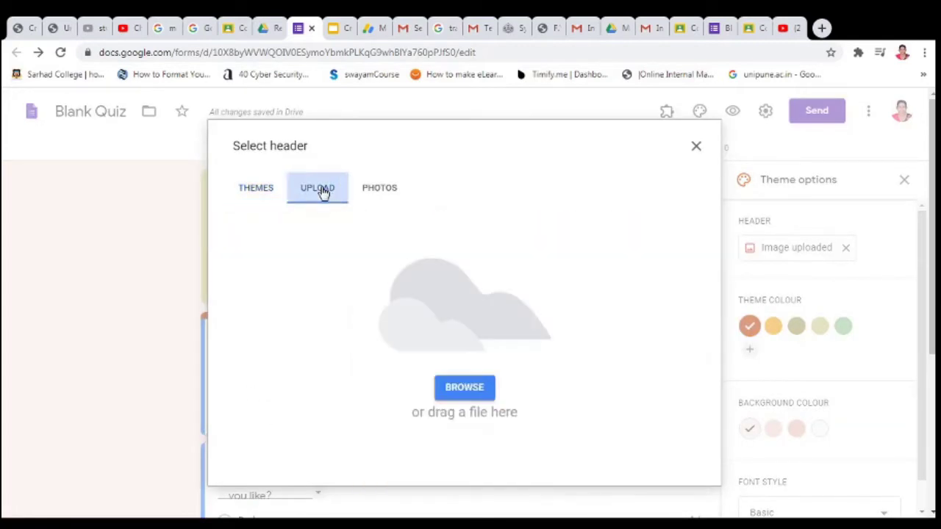
{"action": "left_click", "coordinate": [467, 389]}
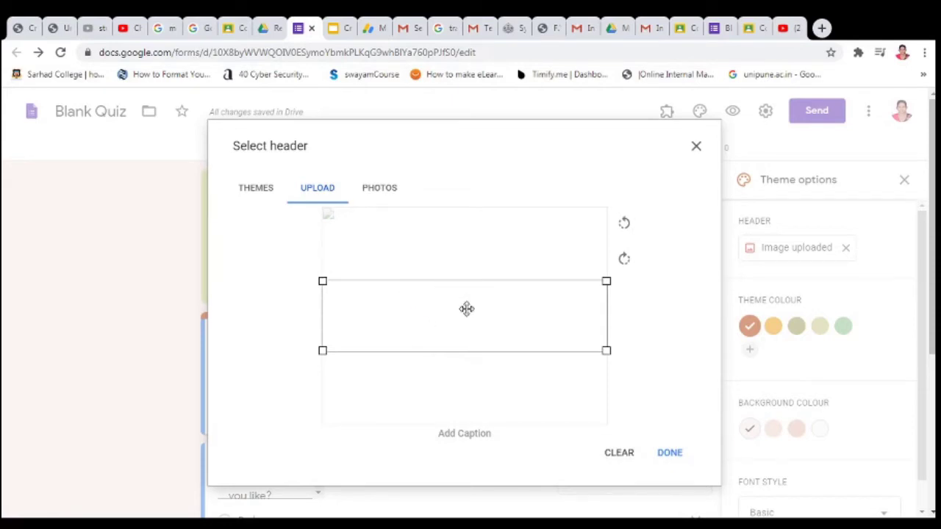
{"action": "left_click_drag", "start_coordinate": [466, 309], "coordinate": [482, 244]}
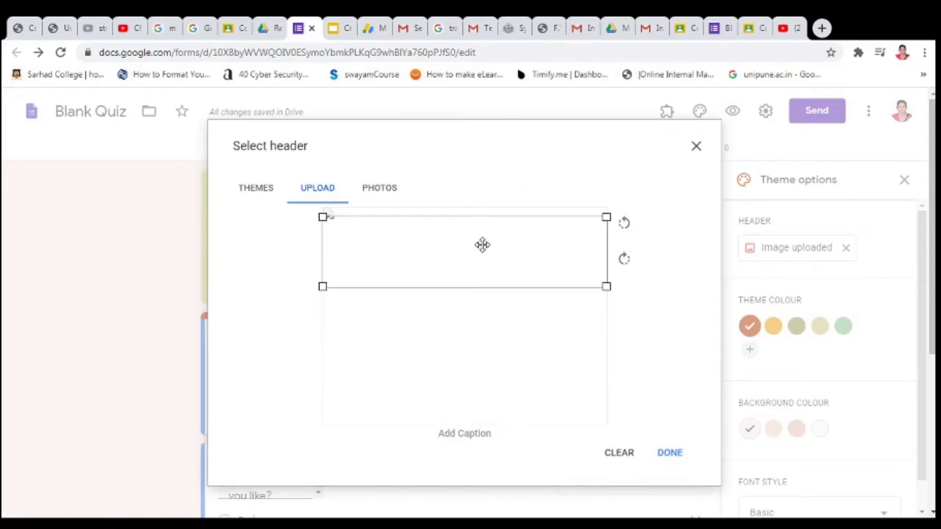
{"action": "left_click", "coordinate": [671, 453]}
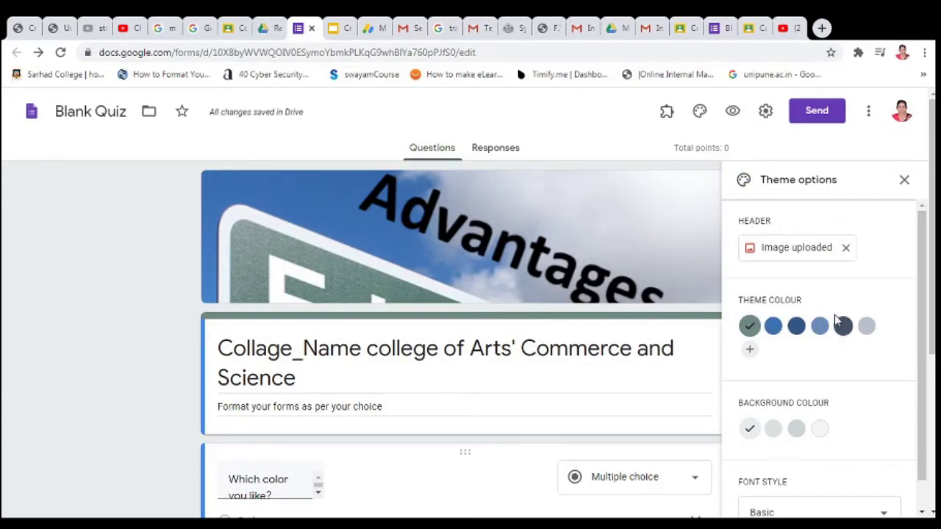
Step: In Theme options, mix and add a custom deep purple theme colour, #690a55
{"action": "left_click", "coordinate": [904, 182]}
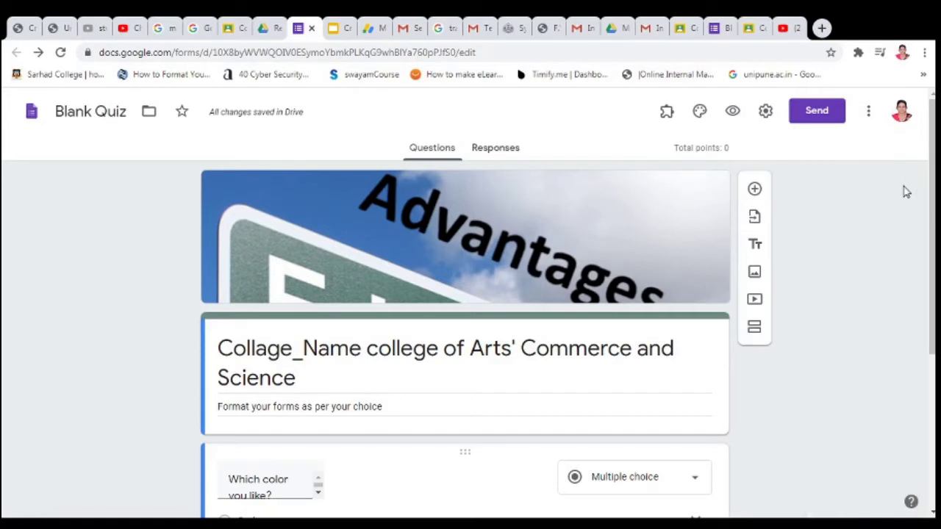
{"action": "left_click", "coordinate": [698, 111]}
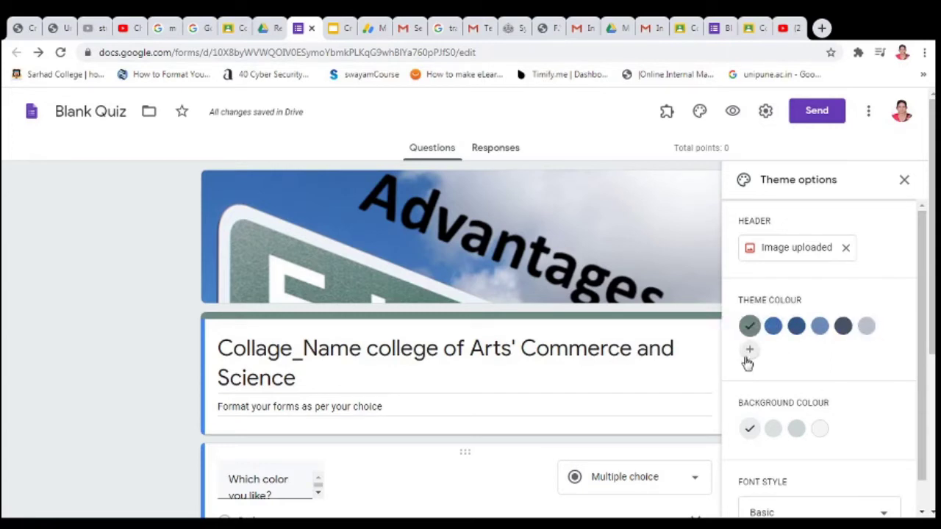
{"action": "left_click", "coordinate": [748, 352]}
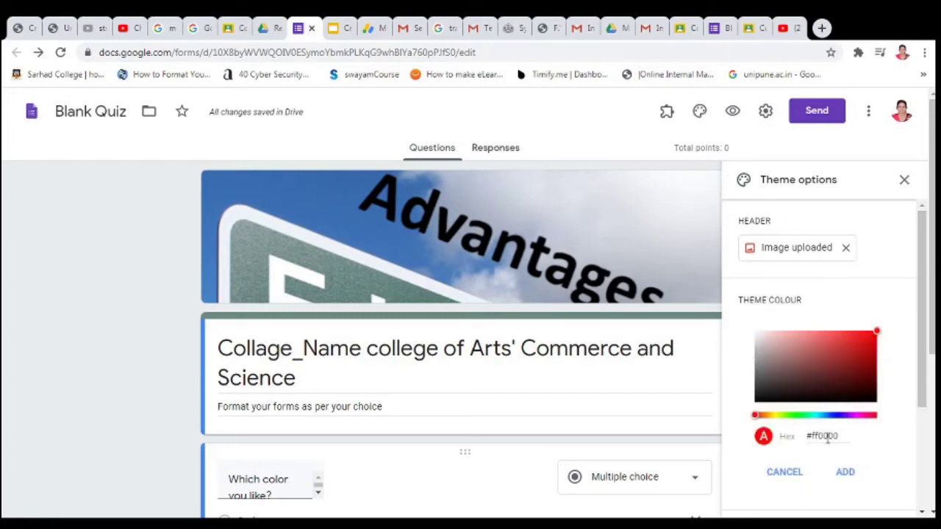
{"action": "left_click", "coordinate": [846, 345]}
{"action": "left_click", "coordinate": [831, 416]}
{"action": "left_click", "coordinate": [866, 337]}
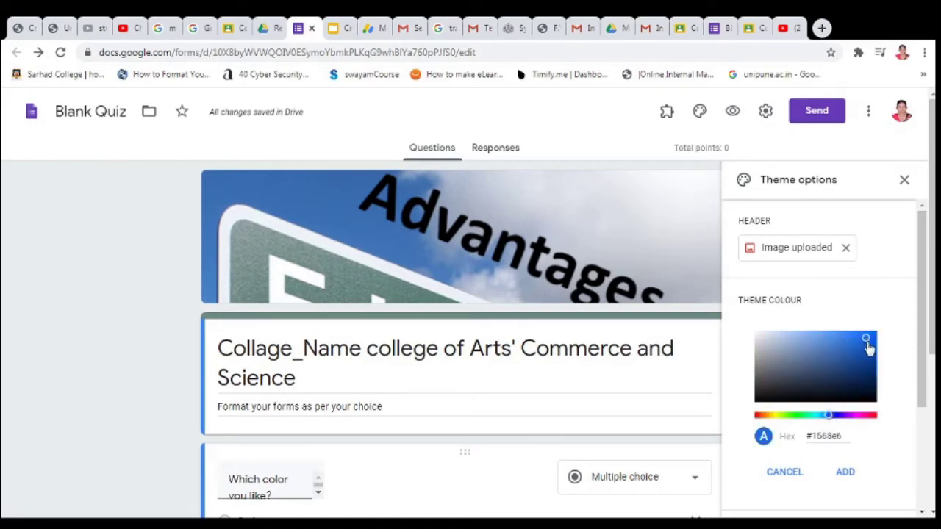
{"action": "left_click", "coordinate": [860, 416]}
{"action": "left_click", "coordinate": [864, 373]}
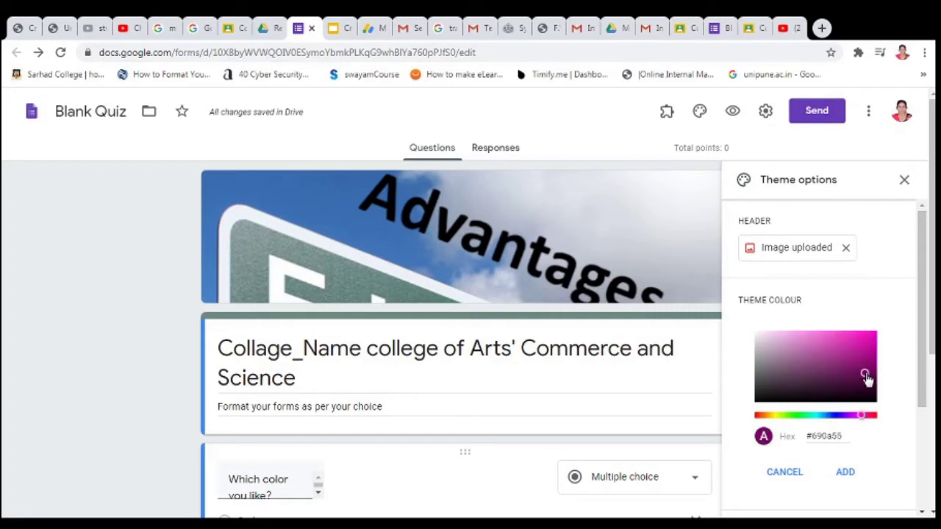
{"action": "left_click", "coordinate": [846, 473]}
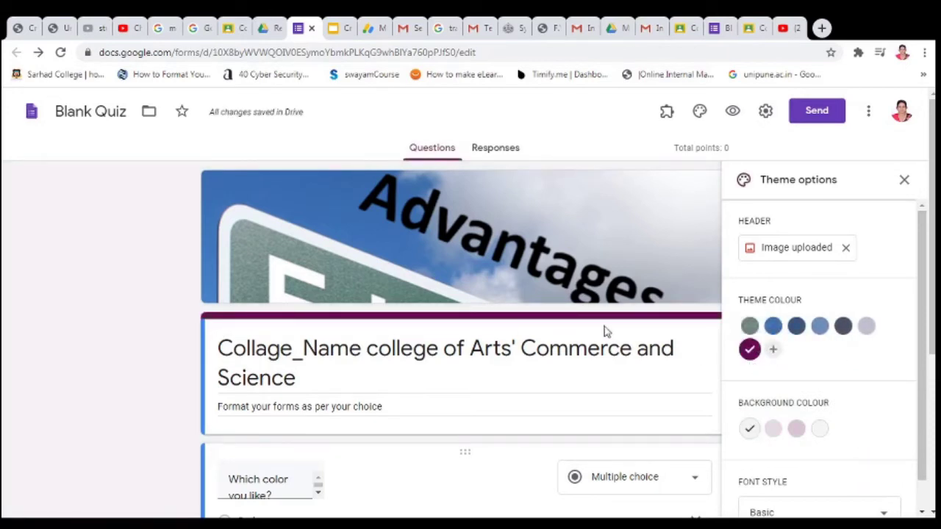
{"action": "scroll", "coordinate": [353, 378], "scroll_direction": "down", "scroll_amount": 4}
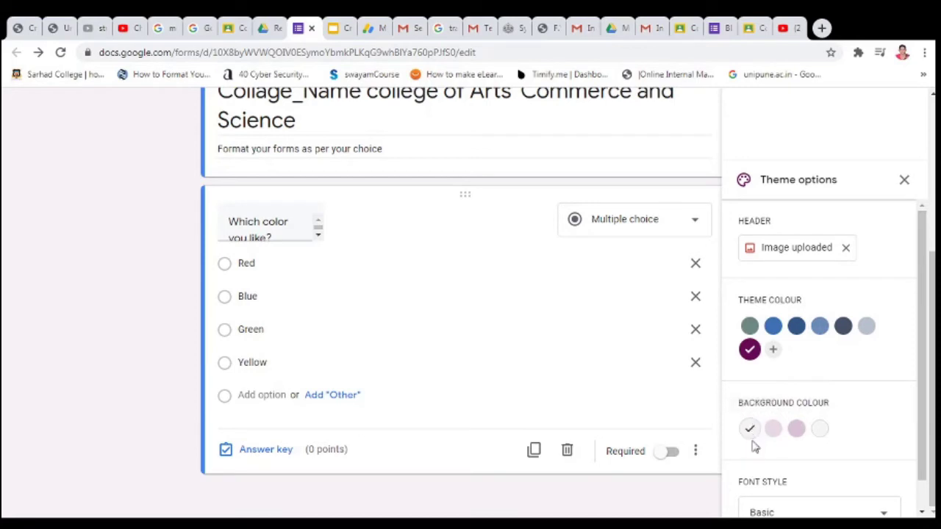
{"action": "left_click", "coordinate": [796, 431]}
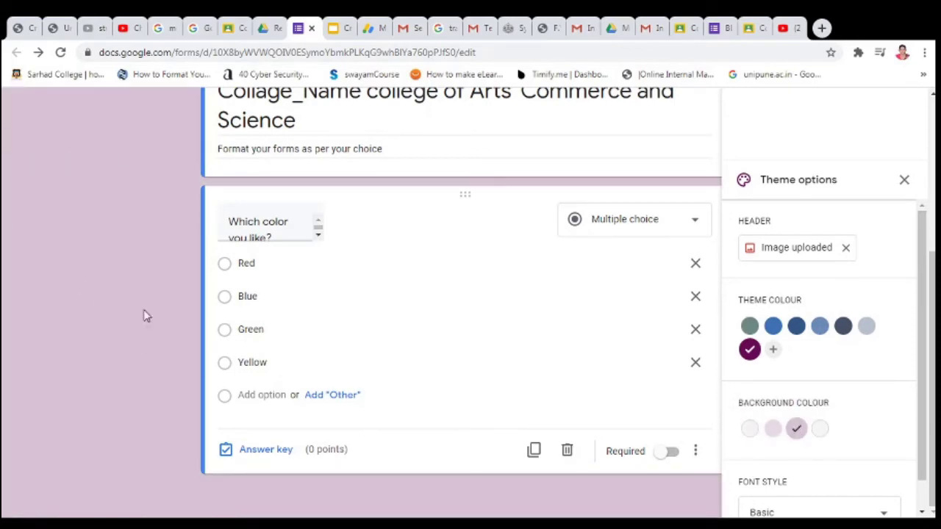
{"action": "left_click", "coordinate": [750, 431]}
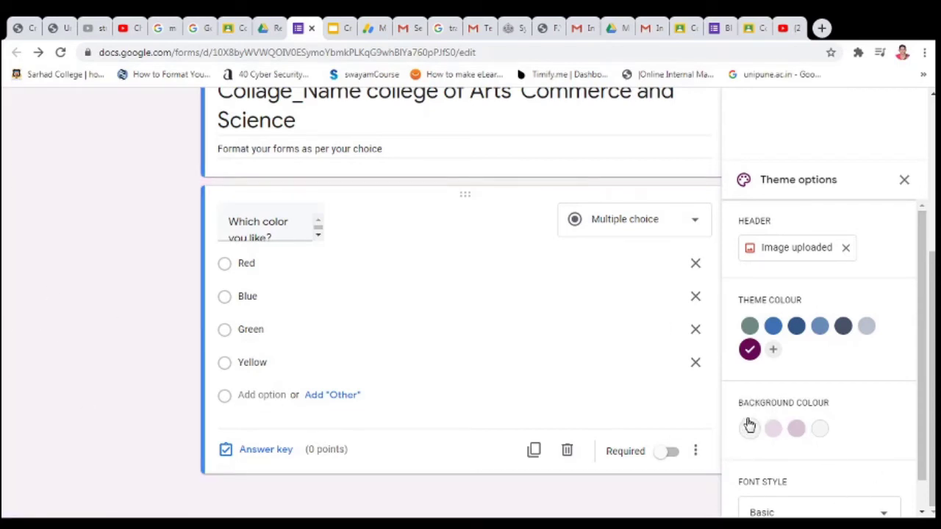
{"action": "scroll", "coordinate": [882, 452], "scroll_direction": "down", "scroll_amount": 1}
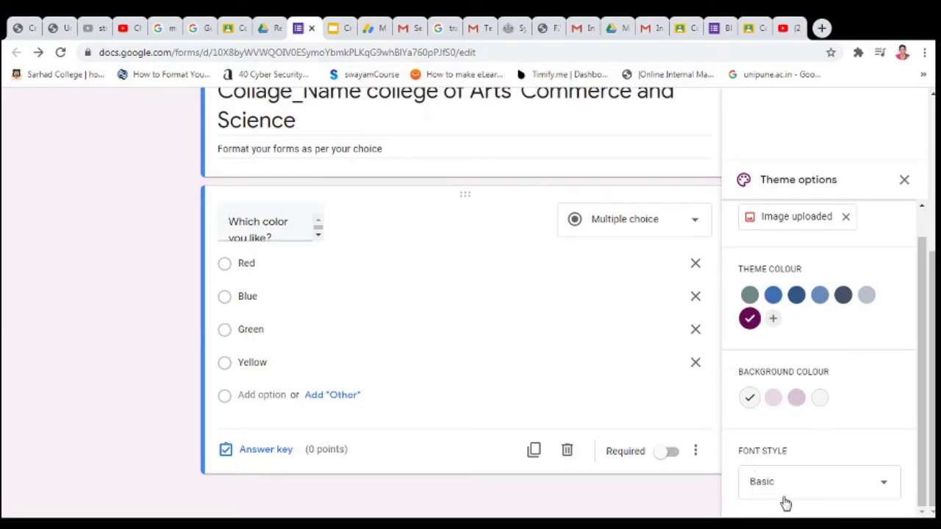
Step: Switch the form's font style to Playful, then select the Blue answer option
{"action": "left_click", "coordinate": [885, 485]}
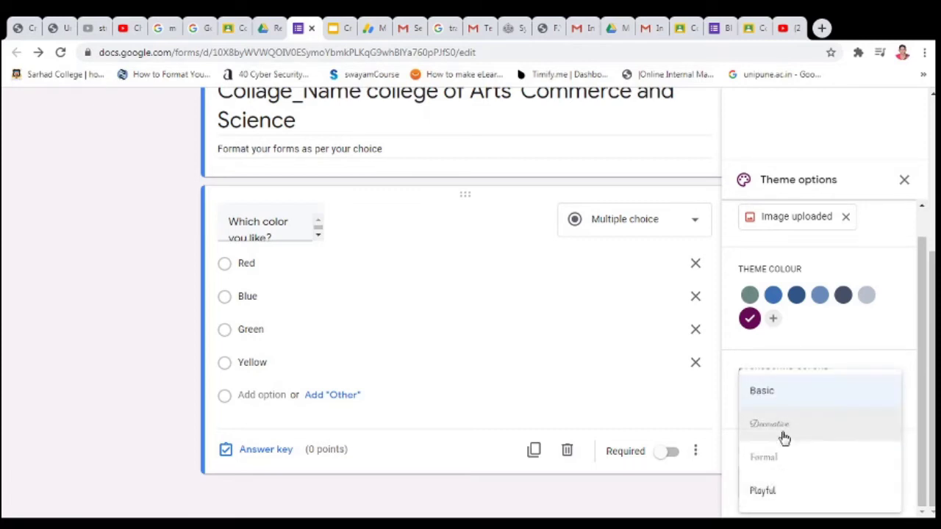
{"action": "left_click", "coordinate": [764, 491]}
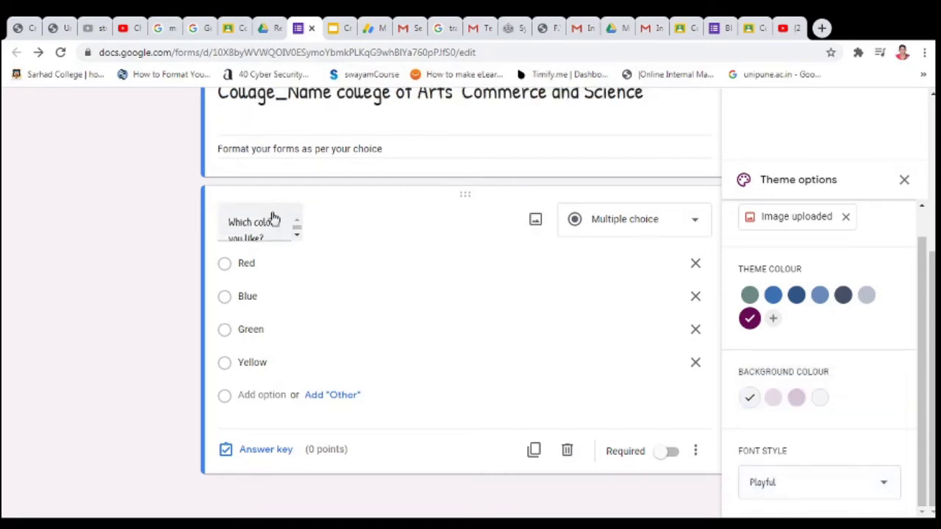
{"action": "left_click", "coordinate": [518, 297]}
Step: Try the Decorative and Formal font styles, then settle on Basic
{"action": "scroll", "coordinate": [441, 331], "scroll_direction": "up", "scroll_amount": 4}
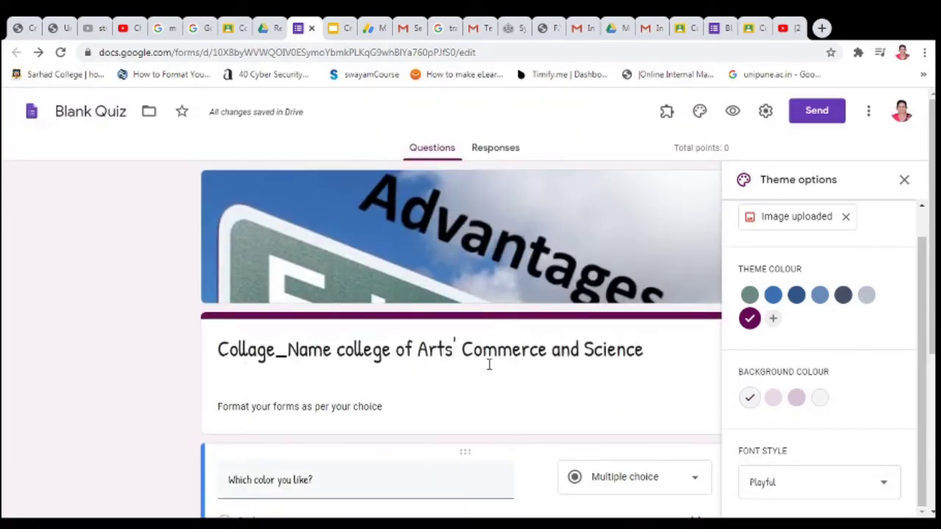
{"action": "scroll", "coordinate": [627, 378], "scroll_direction": "down", "scroll_amount": 4}
{"action": "left_click", "coordinate": [885, 489]}
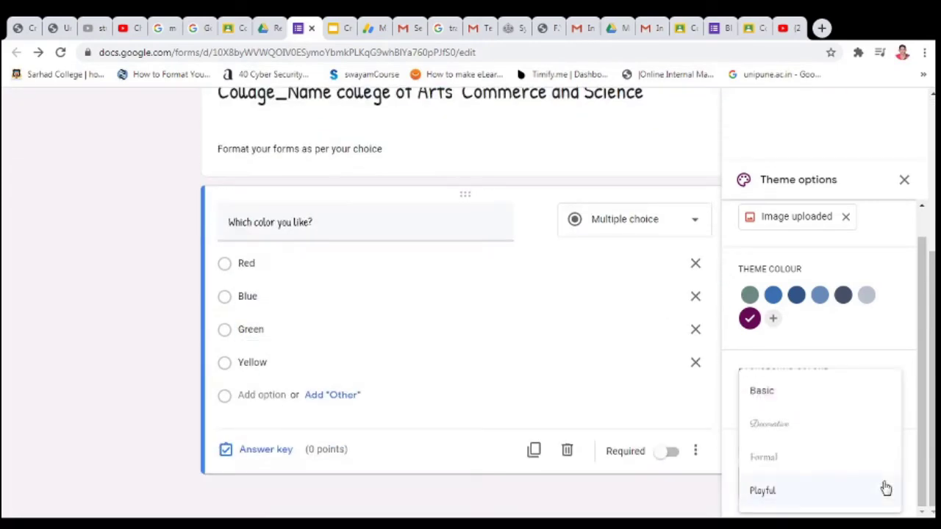
{"action": "left_click", "coordinate": [768, 426]}
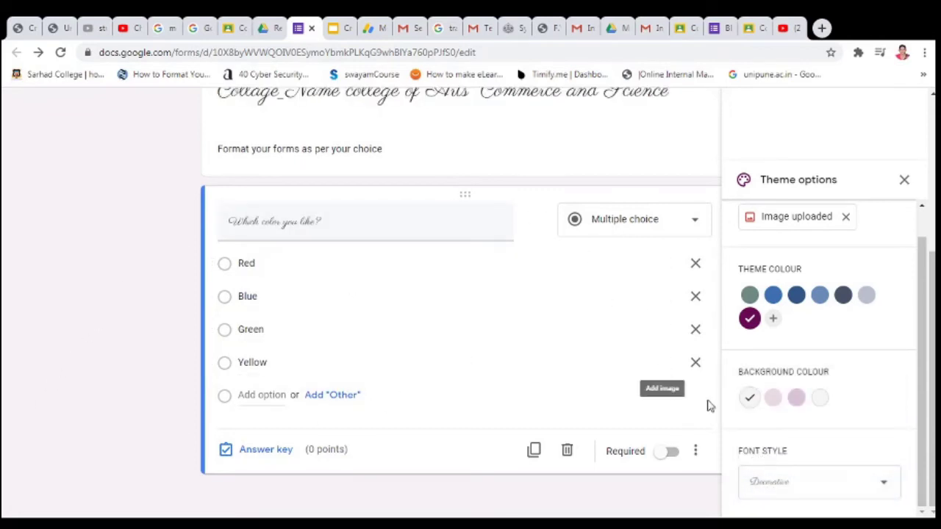
{"action": "left_click", "coordinate": [860, 493]}
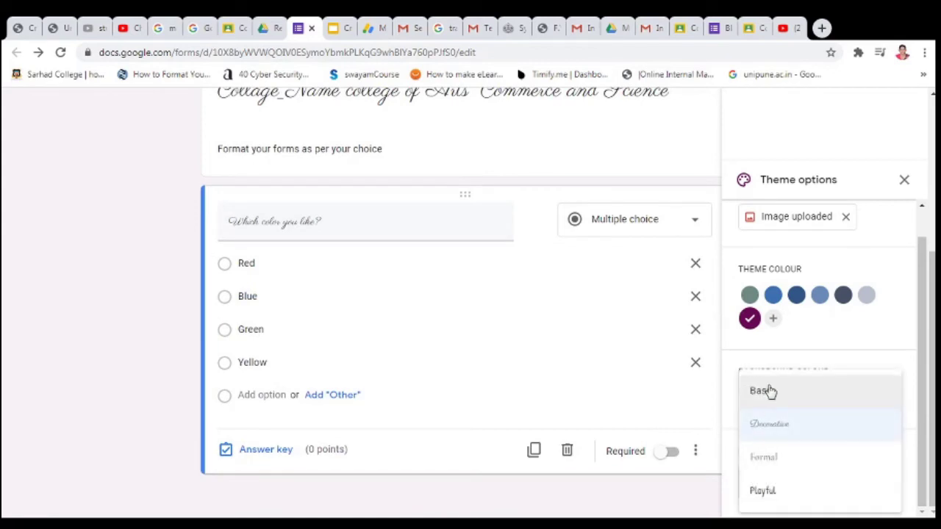
{"action": "left_click", "coordinate": [785, 474]}
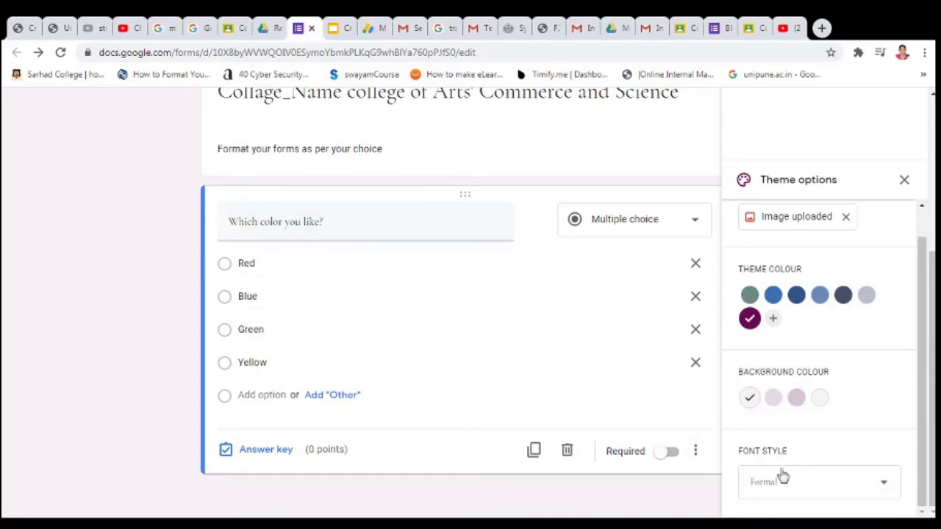
{"action": "left_click", "coordinate": [800, 489]}
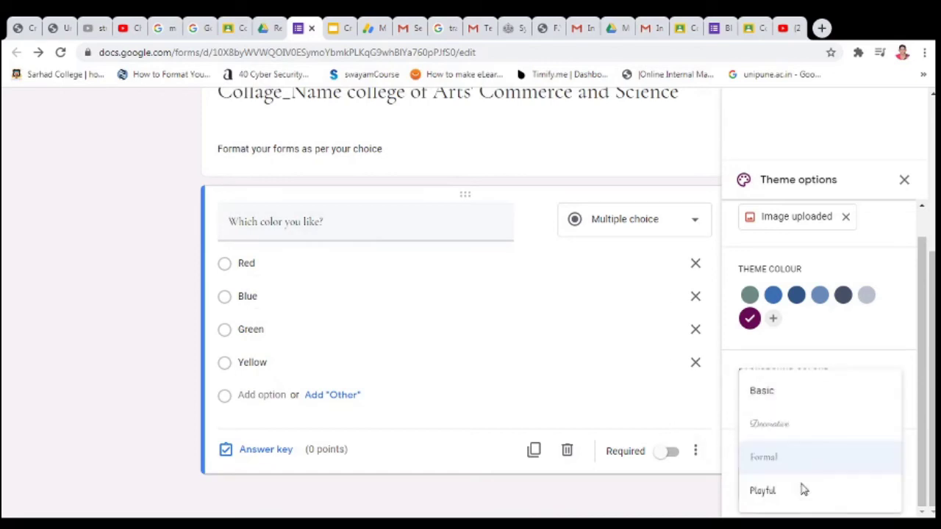
{"action": "left_click", "coordinate": [785, 401]}
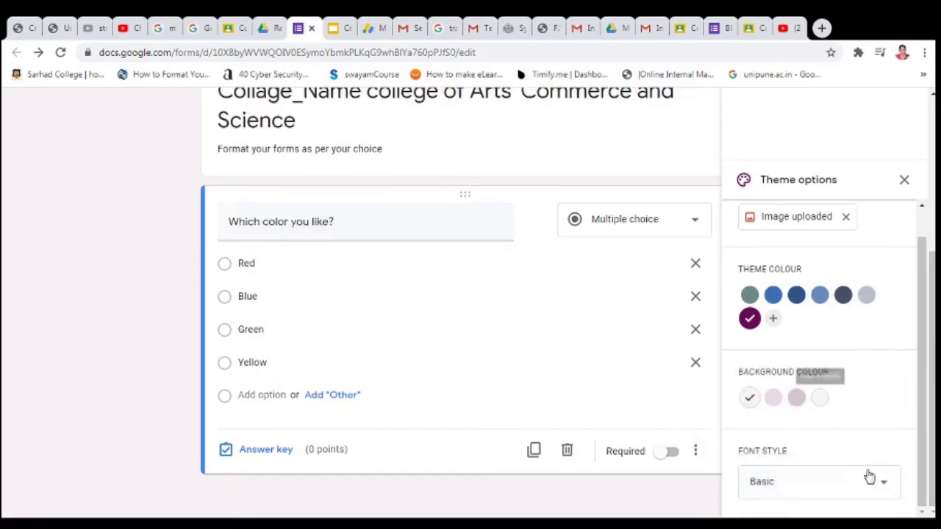
{"action": "scroll", "coordinate": [908, 501], "scroll_direction": "up", "scroll_amount": 1}
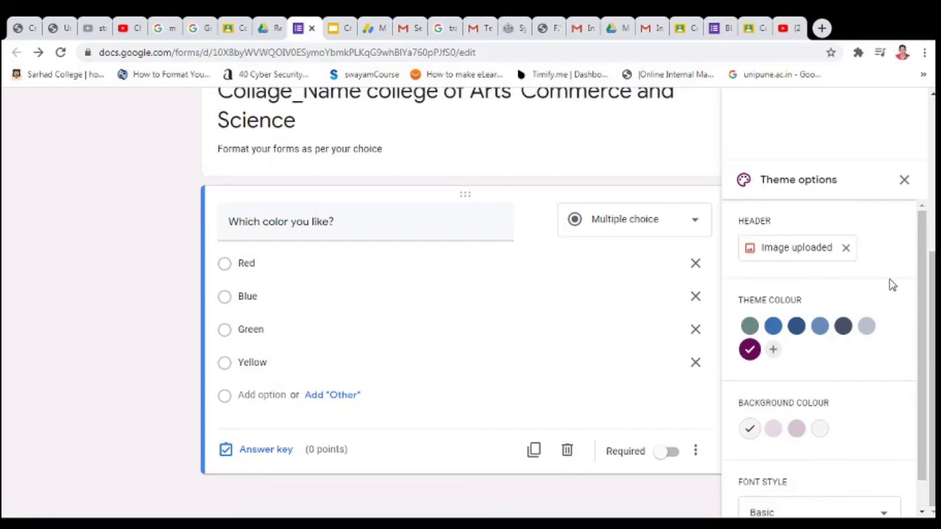
Step: Upload the sunset-over-fields photo as a new image item under the colour question
{"action": "left_click", "coordinate": [906, 184]}
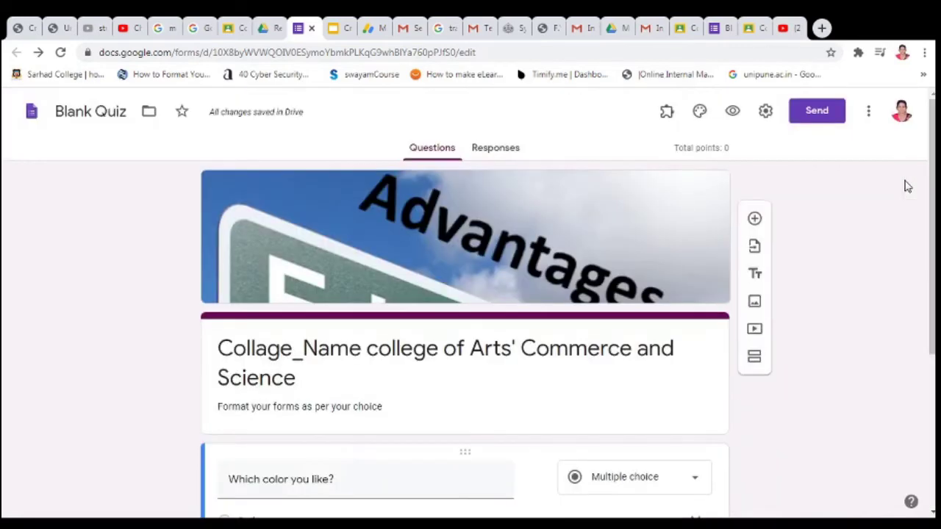
{"action": "scroll", "coordinate": [566, 428], "scroll_direction": "down", "scroll_amount": 3}
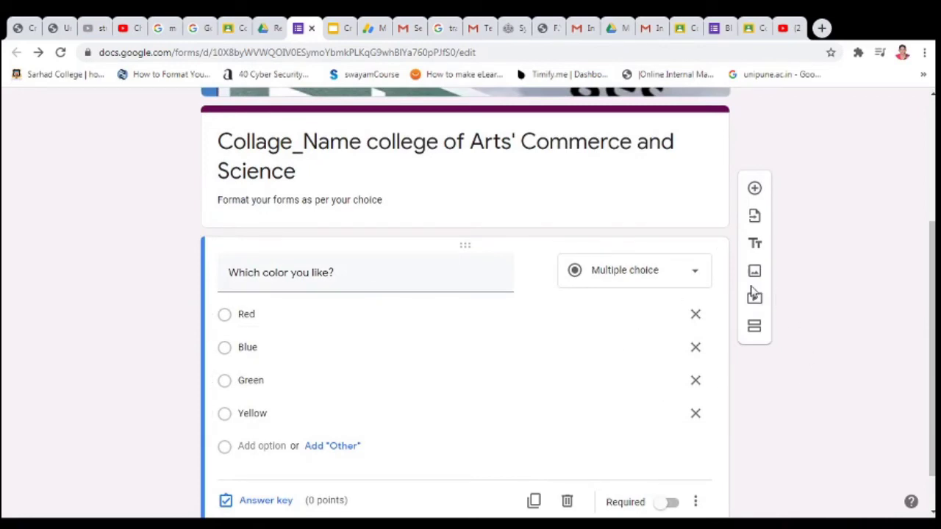
{"action": "scroll", "coordinate": [423, 408], "scroll_direction": "down", "scroll_amount": 1}
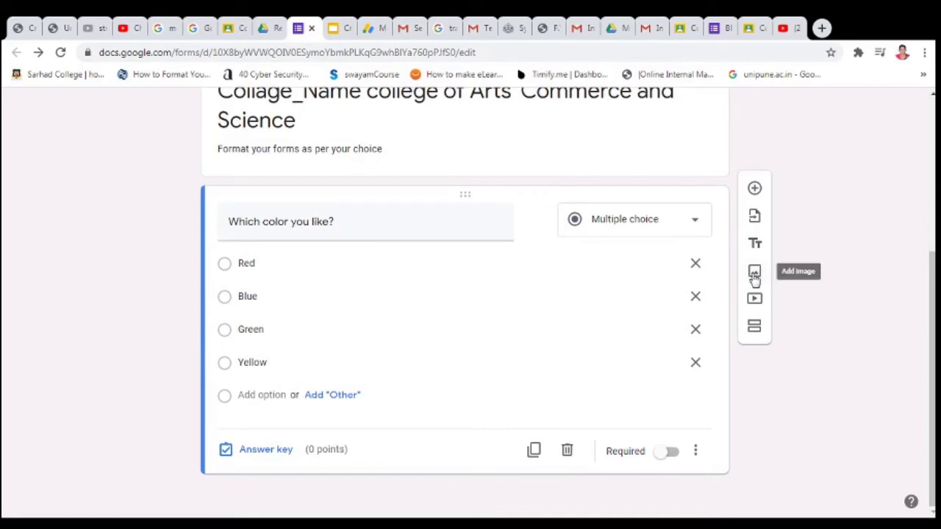
{"action": "left_click", "coordinate": [754, 274]}
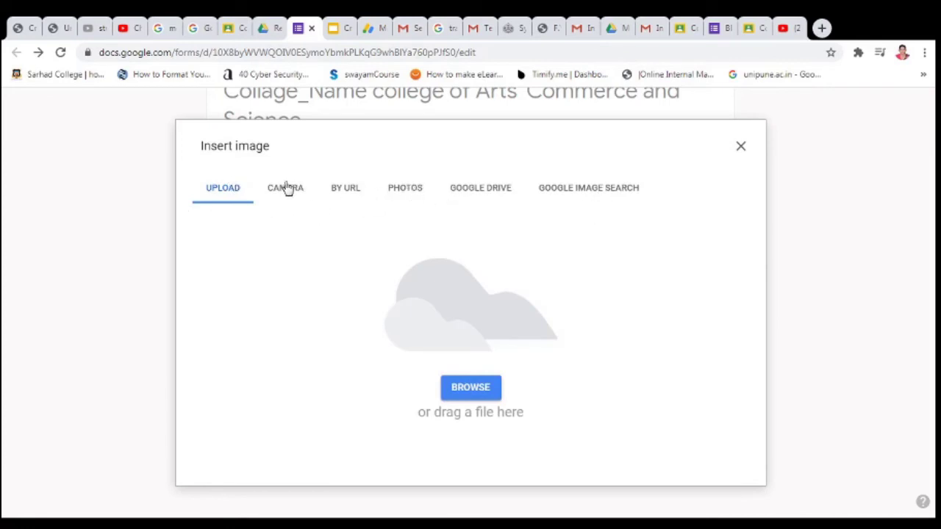
{"action": "left_click", "coordinate": [479, 394]}
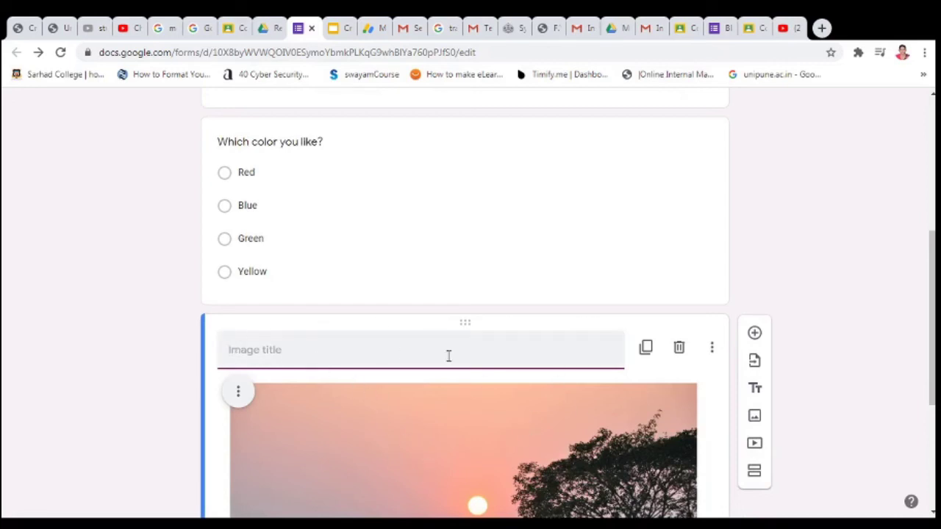
Step: Centre-align the sunset image, then remove the image item from the form
{"action": "scroll", "coordinate": [514, 377], "scroll_direction": "down", "scroll_amount": 3}
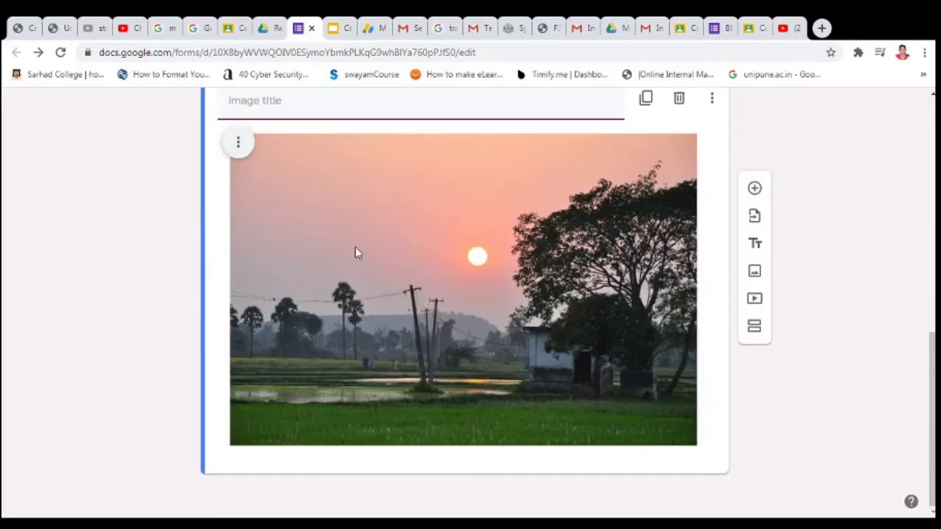
{"action": "scroll", "coordinate": [355, 254], "scroll_direction": "up", "scroll_amount": 2}
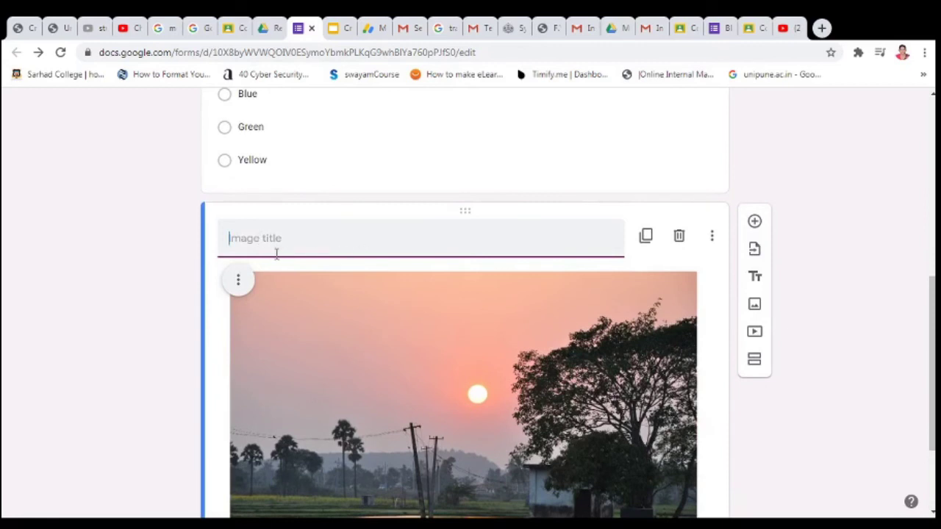
{"action": "left_click", "coordinate": [239, 283]}
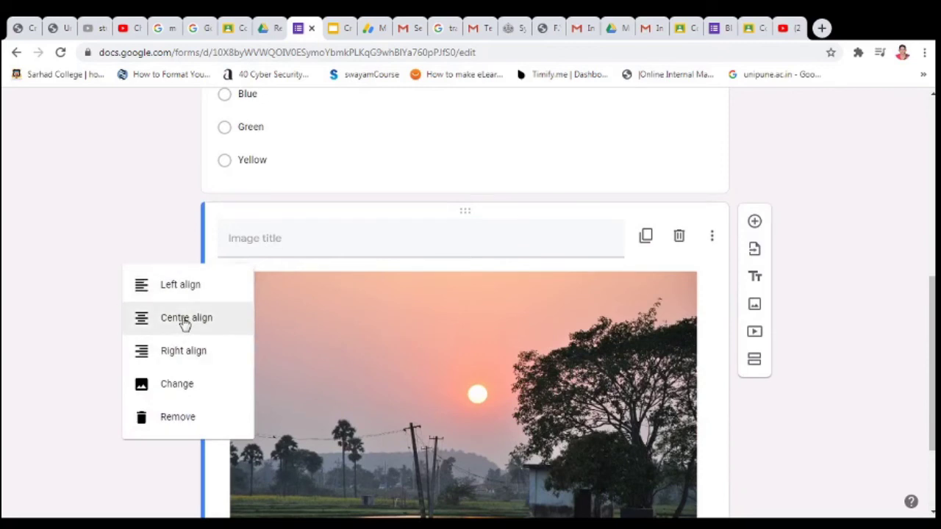
{"action": "left_click", "coordinate": [180, 319]}
{"action": "left_click", "coordinate": [239, 285]}
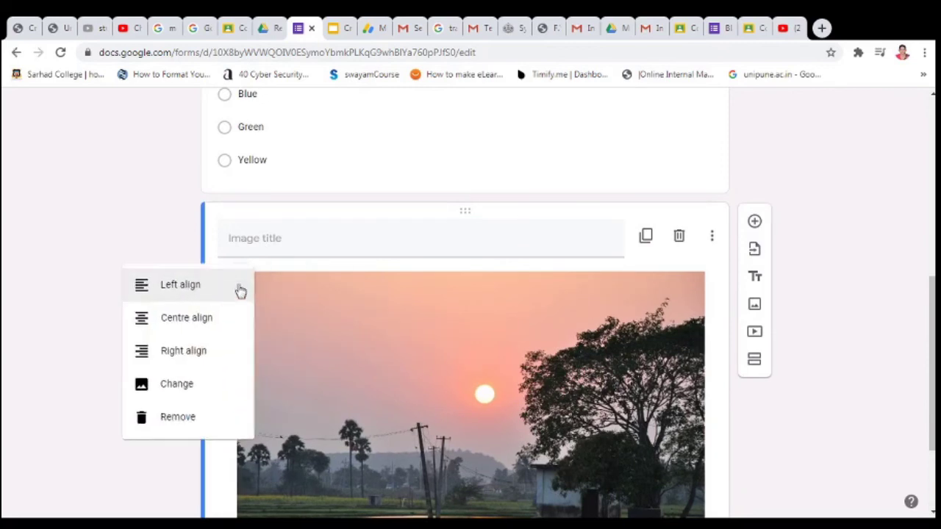
{"action": "left_click", "coordinate": [178, 417]}
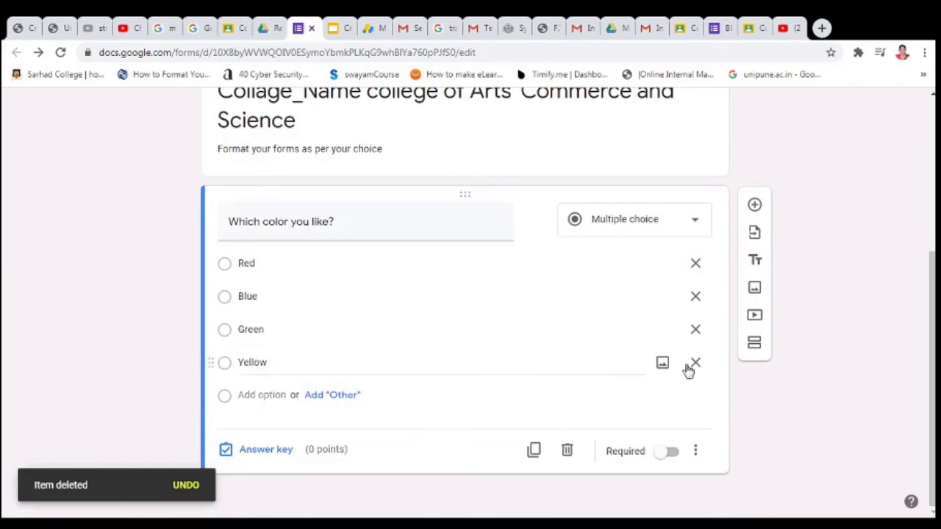
Step: Search YouTube for the creator's channel and embed the Vlookup and Hlookup Excel tutorial
{"action": "left_click", "coordinate": [754, 318]}
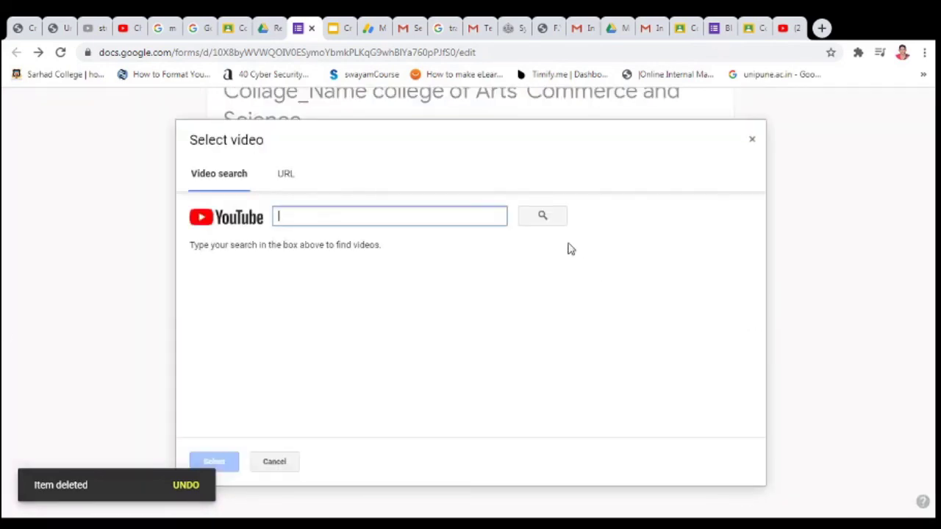
{"action": "left_click", "coordinate": [318, 218]}
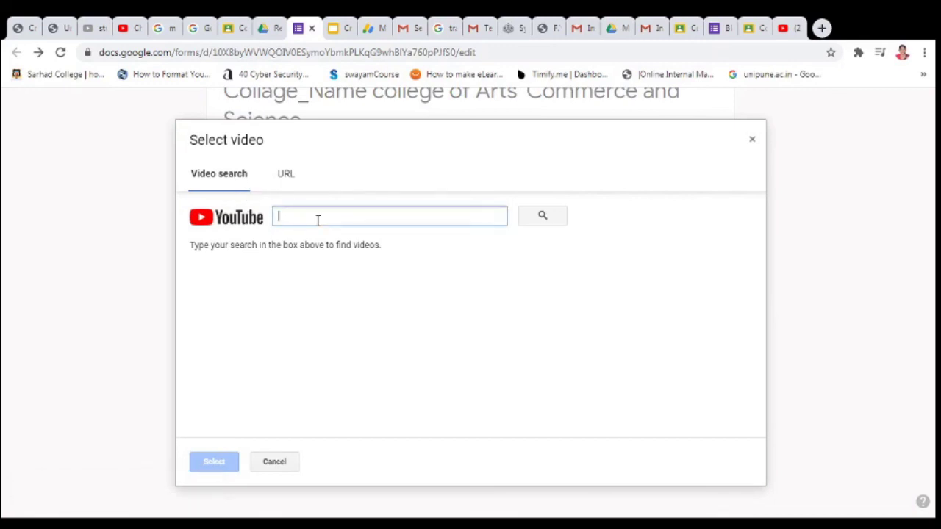
{"action": "type", "text": "sc"}
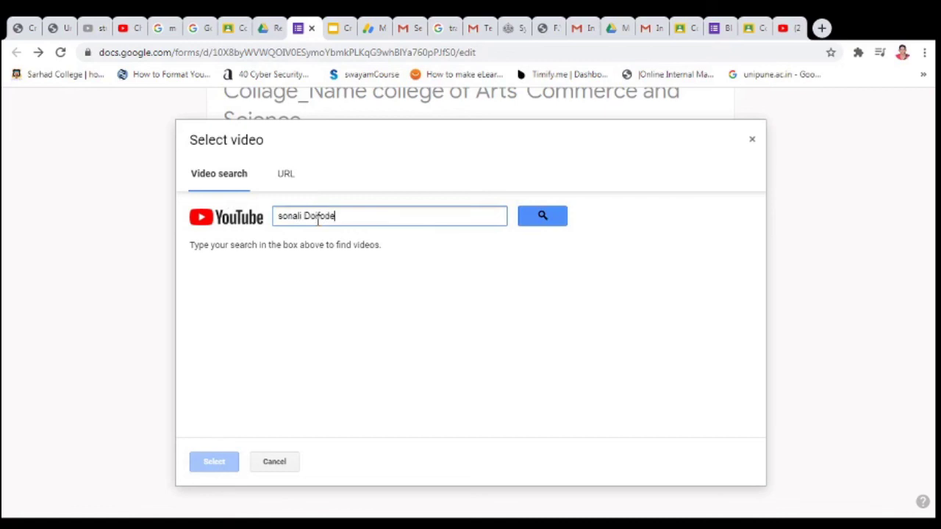
{"action": "type", "text": "nali Doifode"}
{"action": "key", "text": "Return"}
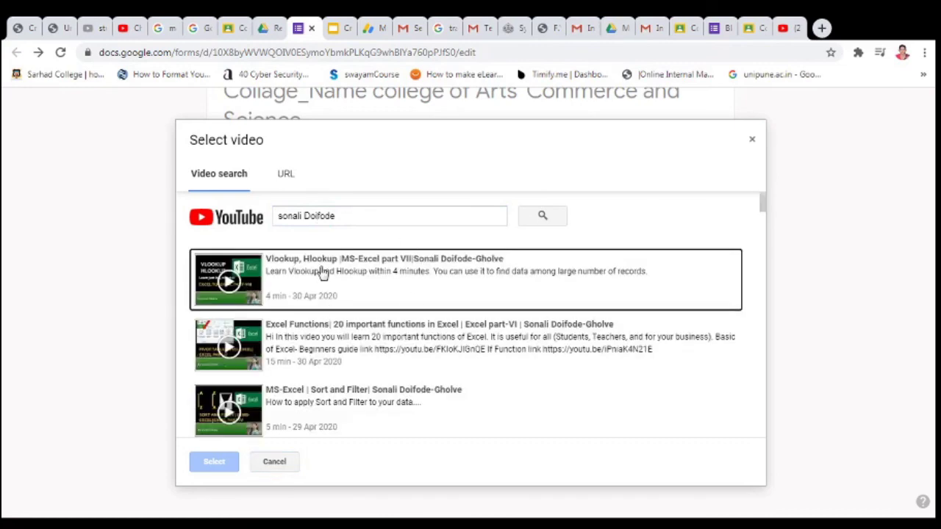
{"action": "left_click", "coordinate": [324, 272]}
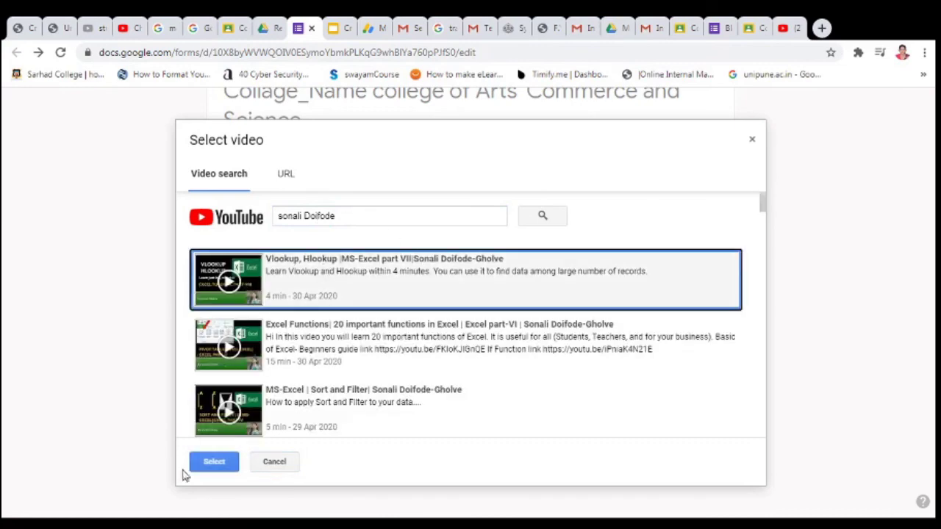
{"action": "left_click", "coordinate": [216, 463]}
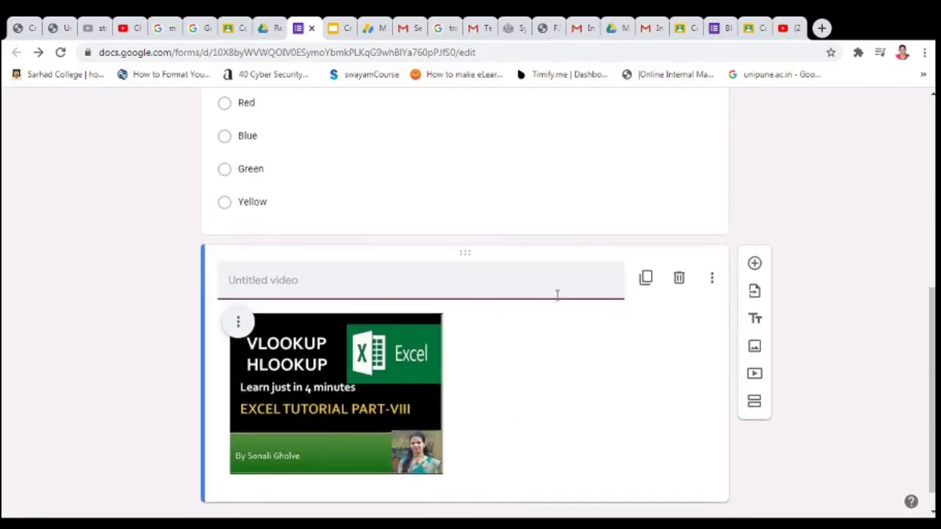
Step: Set the embedded Vlookup/Hlookup video to centre alignment and return to the top of the form
{"action": "scroll", "coordinate": [544, 327], "scroll_direction": "down", "scroll_amount": 1}
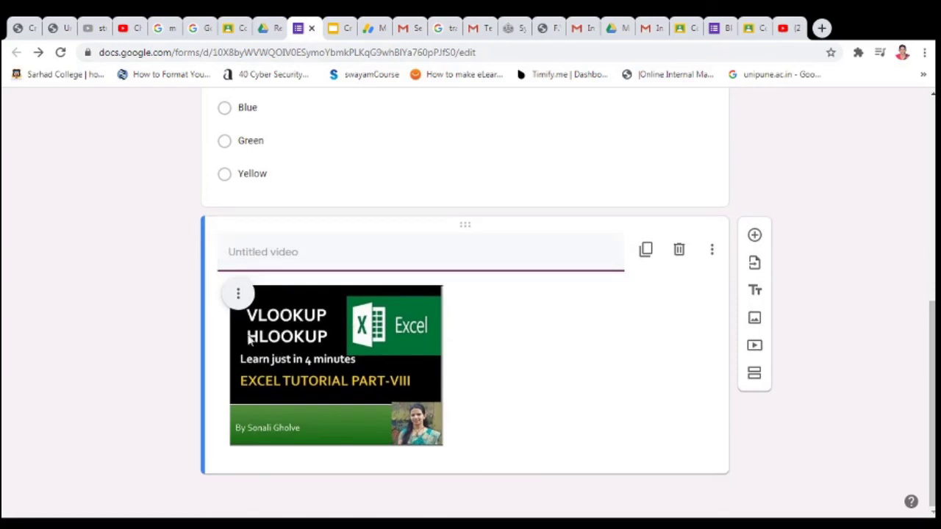
{"action": "left_click", "coordinate": [238, 294]}
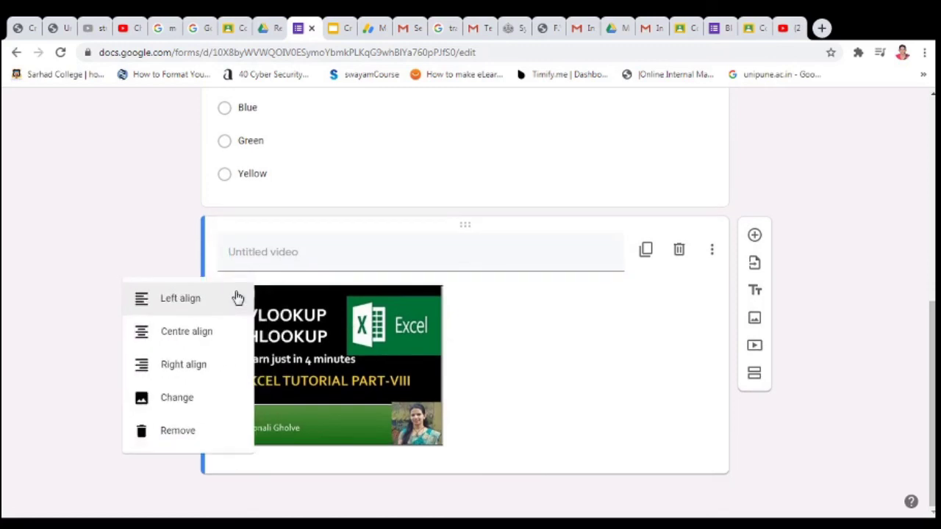
{"action": "left_click", "coordinate": [195, 337]}
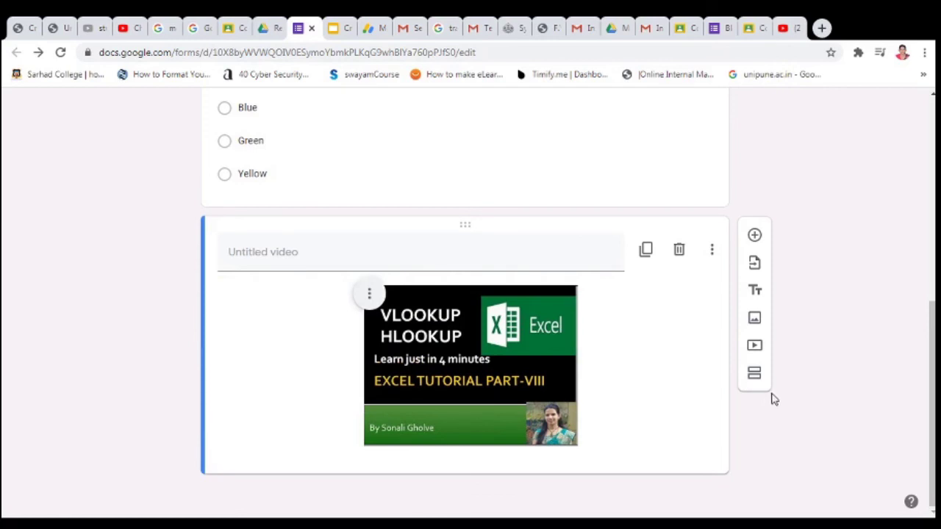
{"action": "scroll", "coordinate": [775, 397], "scroll_direction": "up", "scroll_amount": 5}
{"action": "scroll", "coordinate": [782, 391], "scroll_direction": "up", "scroll_amount": 2}
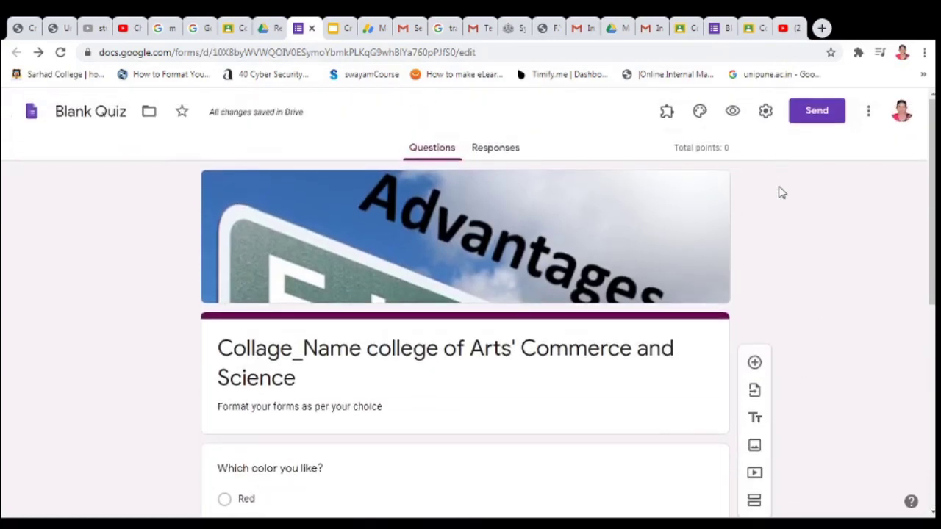